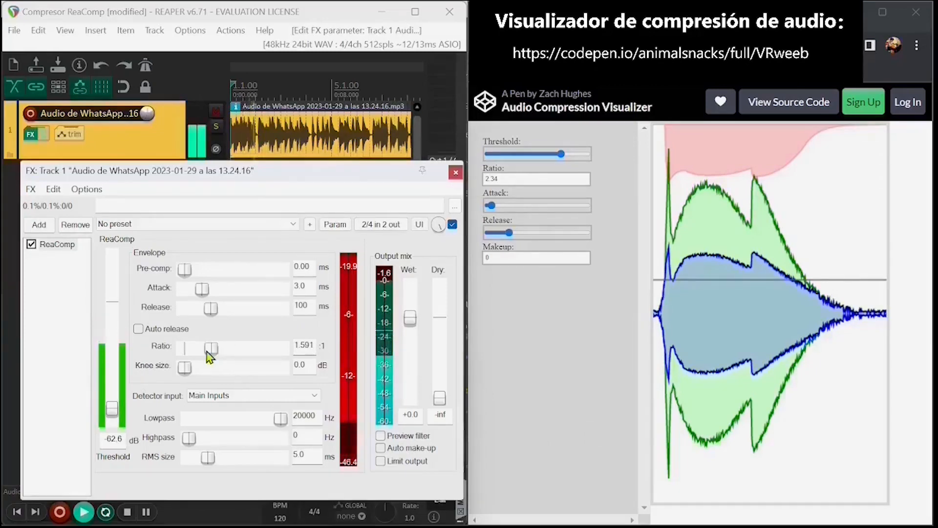
Lower the threshold in the compression visualizer, and set ReaComp's threshold to -16.3 dB and its ratio to 1.975:1
drag(561, 153, 509, 154)
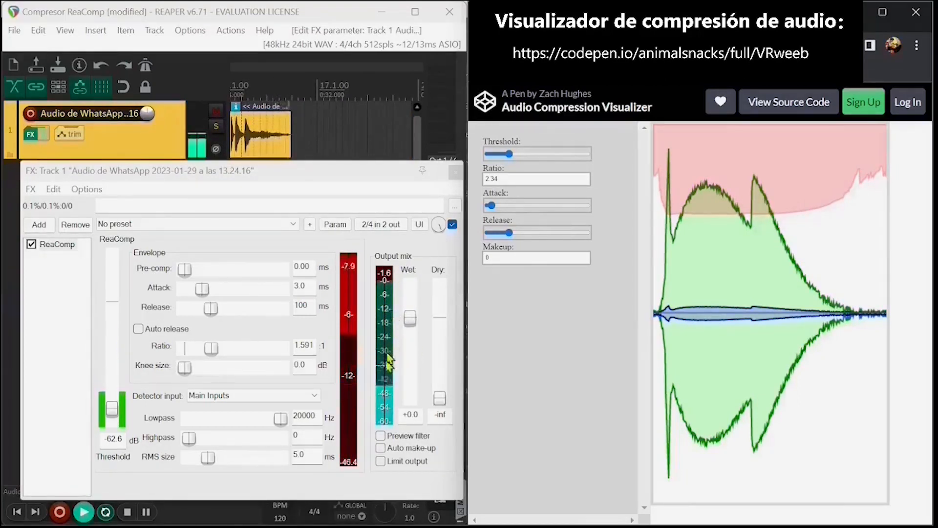
drag(114, 414, 113, 359)
drag(211, 348, 204, 350)
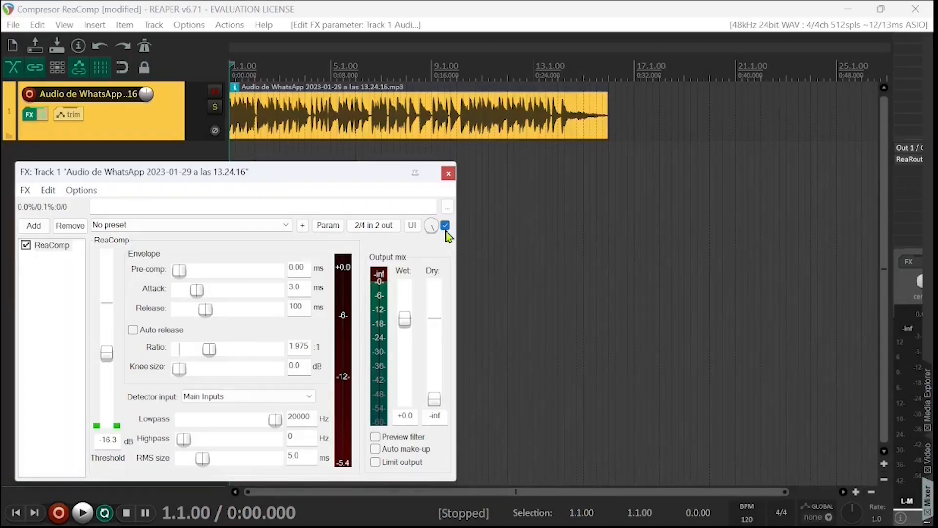
Play the track and compare its sound with ReaComp bypassed and enabled
key(space)
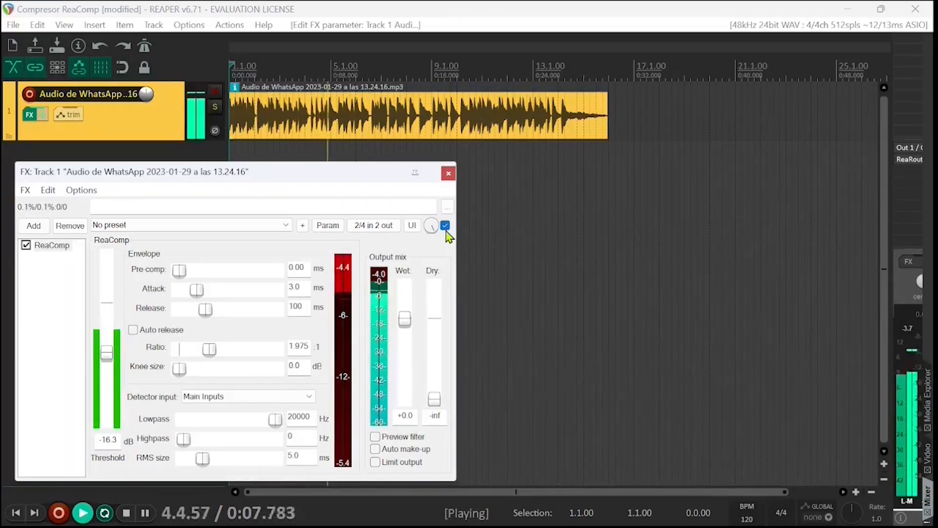
click(445, 226)
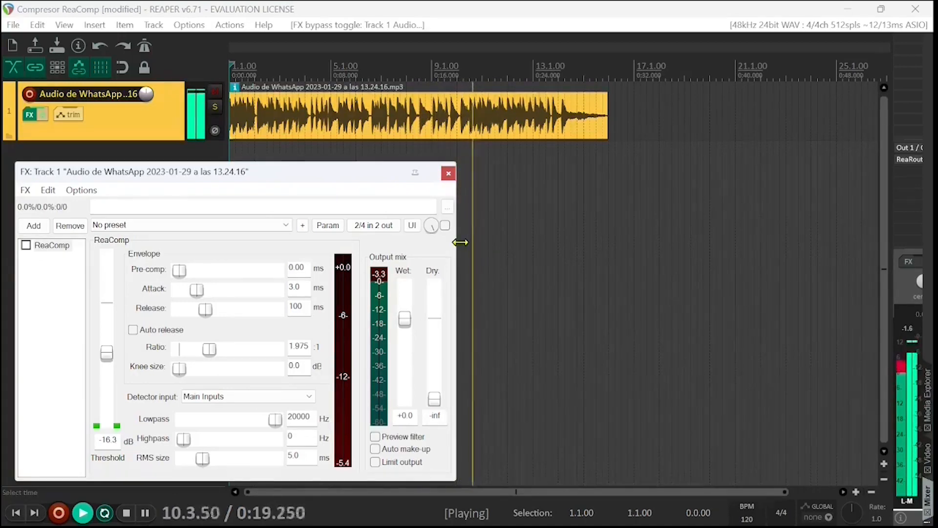
click(445, 225)
key(space)
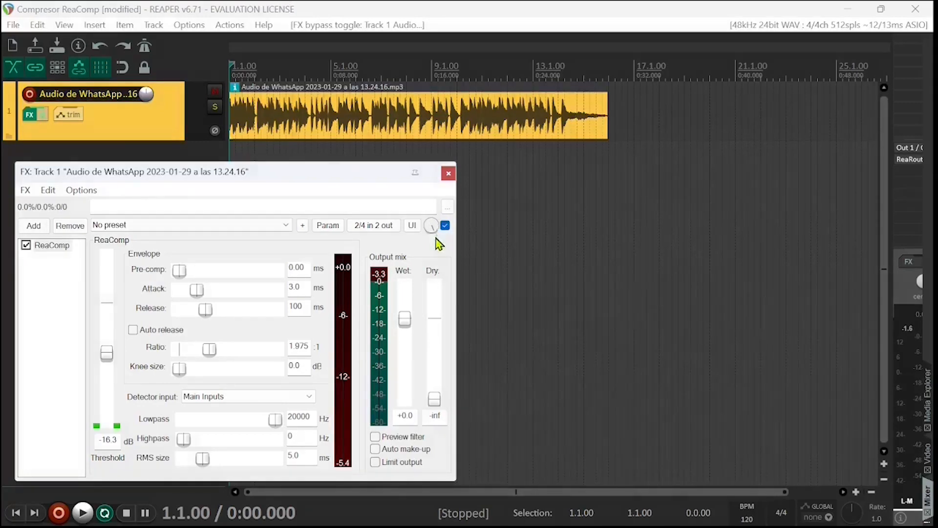
Try ReaComp's overall wet mix at 23% and at 52% while the track plays
click(432, 228)
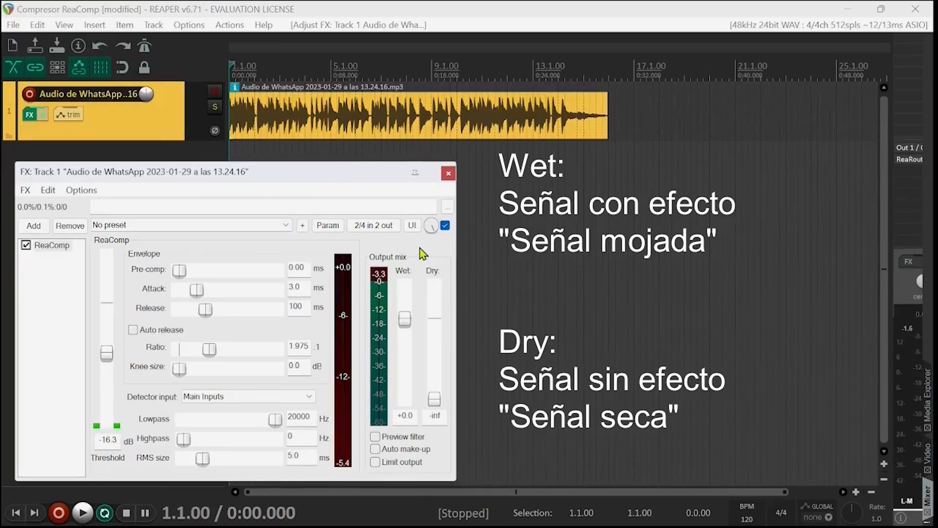
key(space)
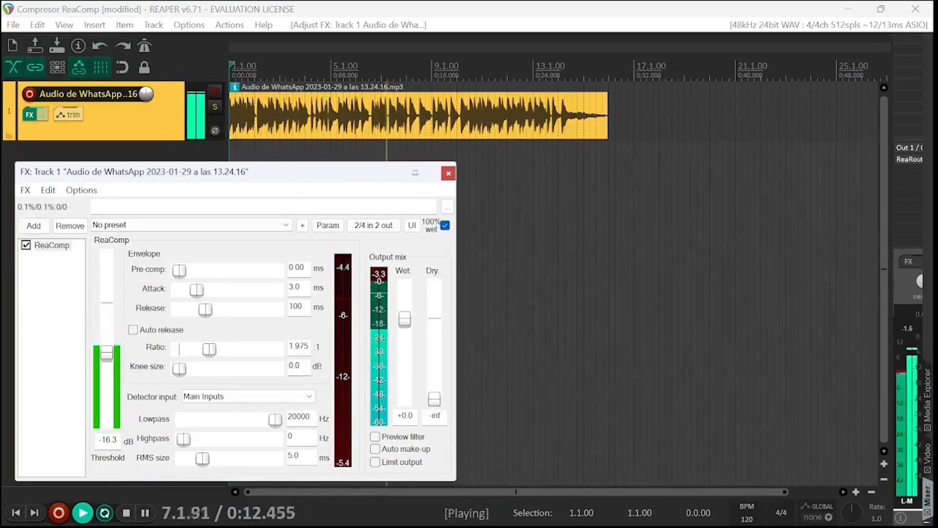
drag(432, 225, 431, 235)
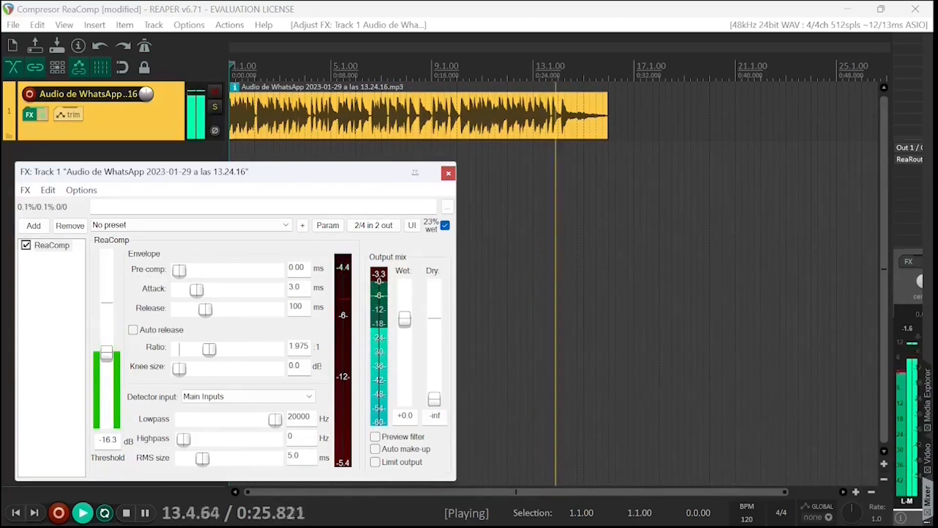
drag(431, 225, 431, 230)
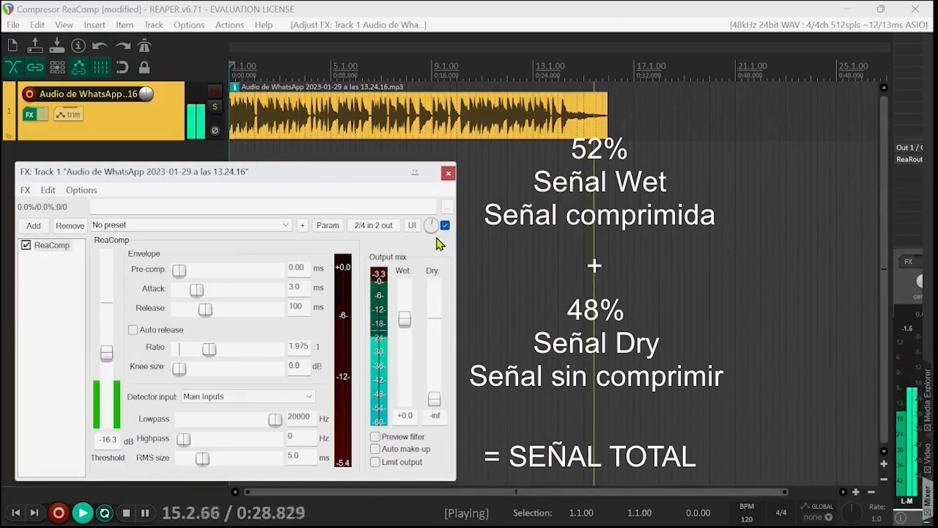
During playback, lower ReaComp's wet output level to about -15 dB and raise its dry output level
key(space)
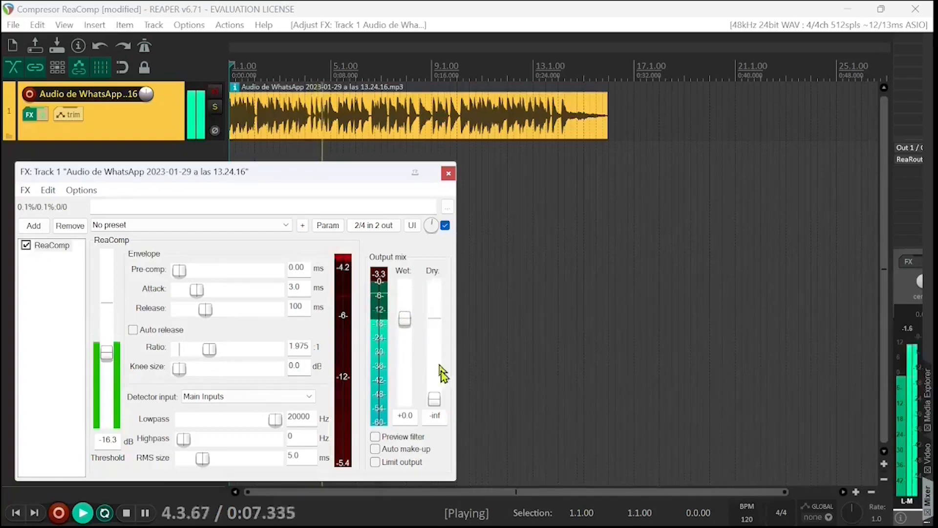
drag(404, 320, 410, 358)
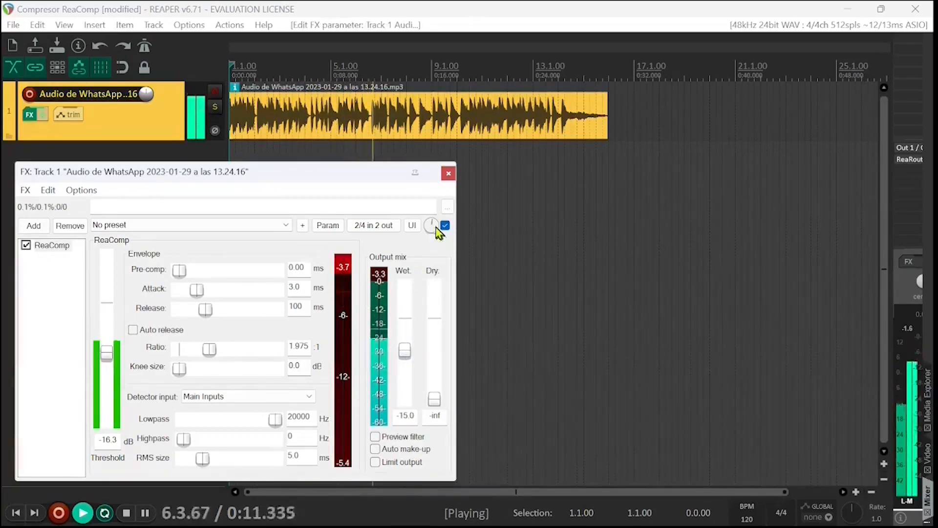
drag(434, 394, 410, 366)
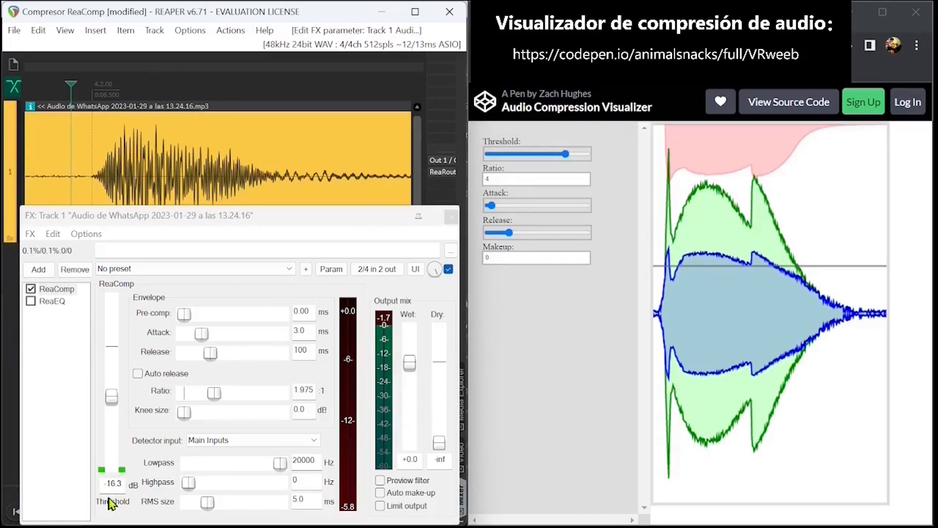
Try ReaComp's pre-comp time at up to about 7.7 ms during playback and return it to 0 ms
key(ctrl)
drag(185, 317, 198, 318)
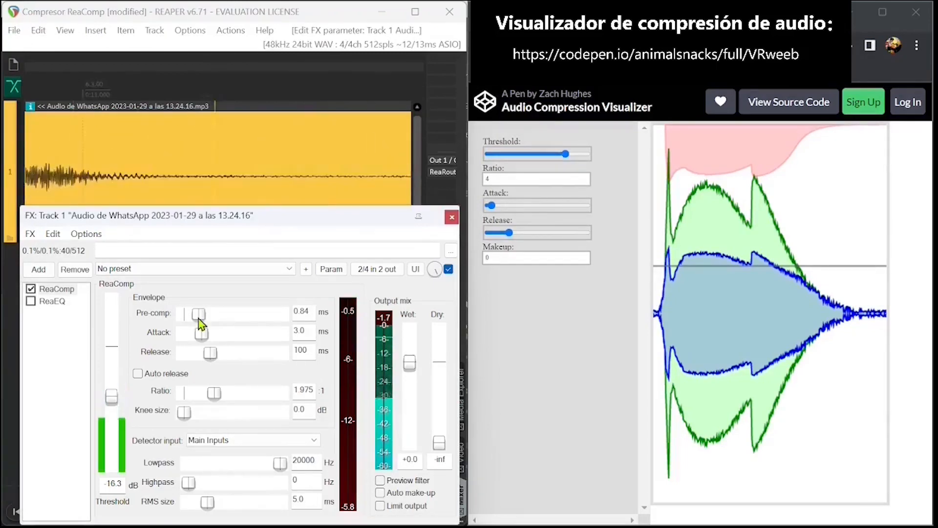
drag(199, 315, 222, 319)
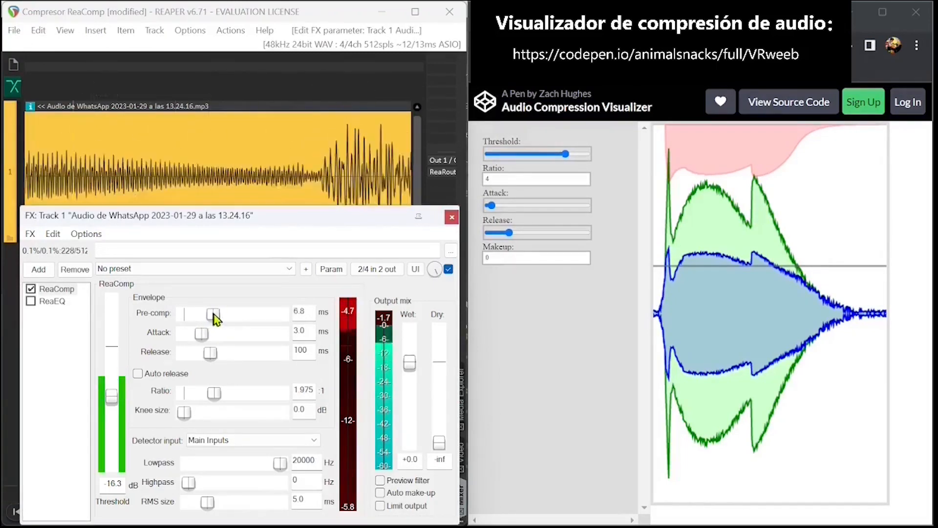
drag(223, 319, 219, 321)
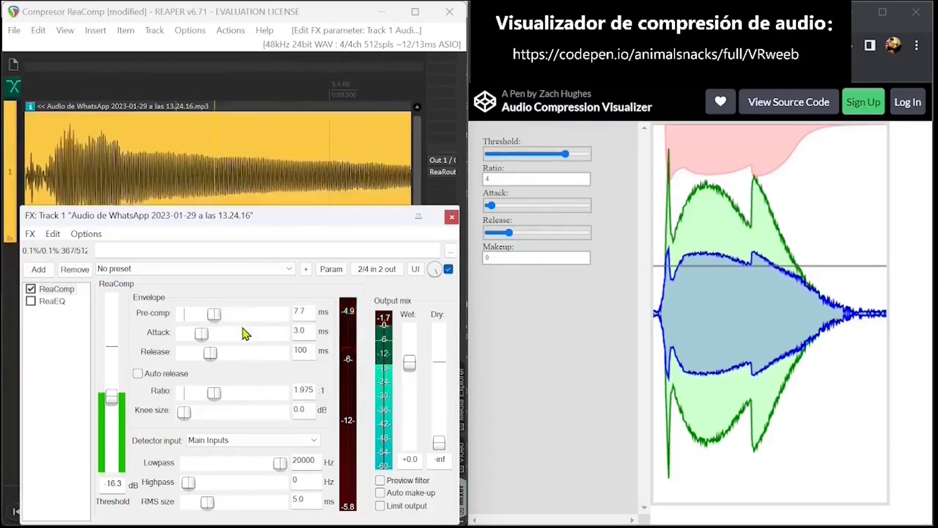
mouse_move(214, 315)
mouse_down()
mouse_move(323, 317)
mouse_move(200, 317)
mouse_up()
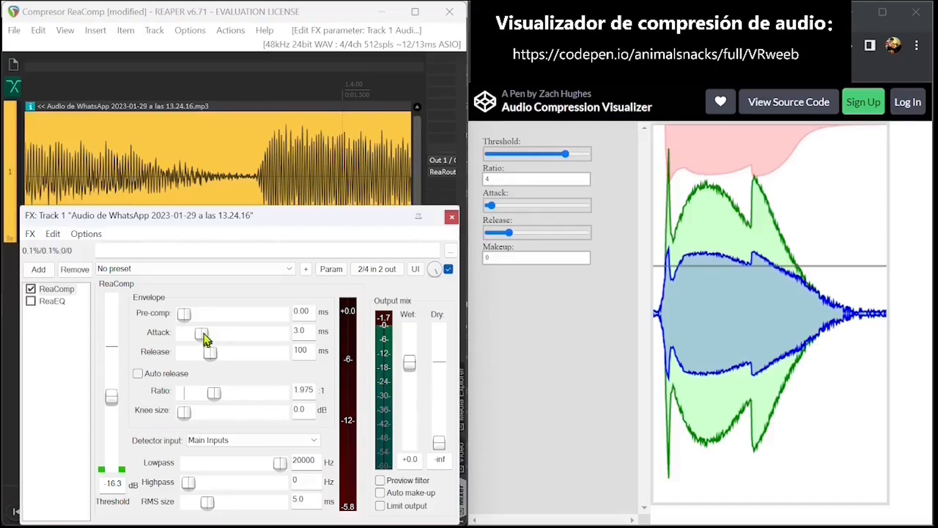
Try ReaComp attack times of 0 ms and 43.5 ms, and raise the attack in the compression visualizer
drag(201, 336, 158, 344)
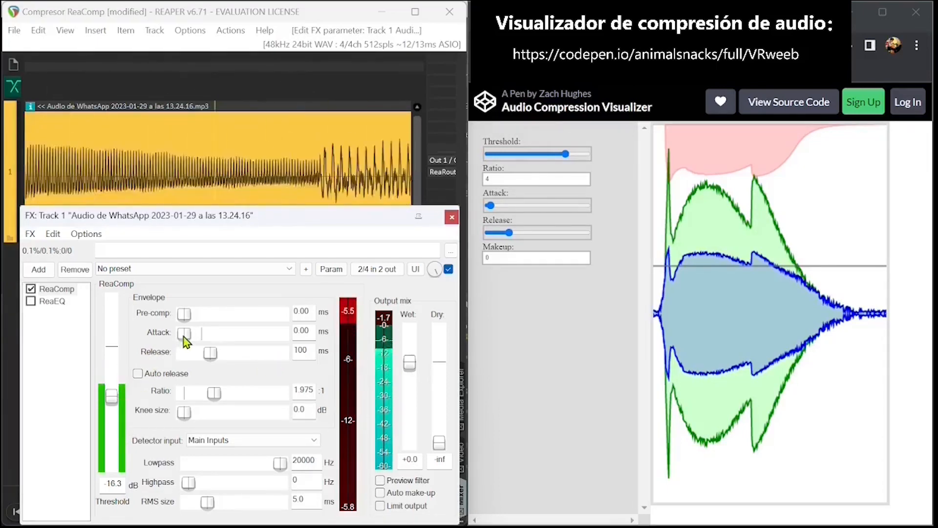
drag(185, 334, 233, 333)
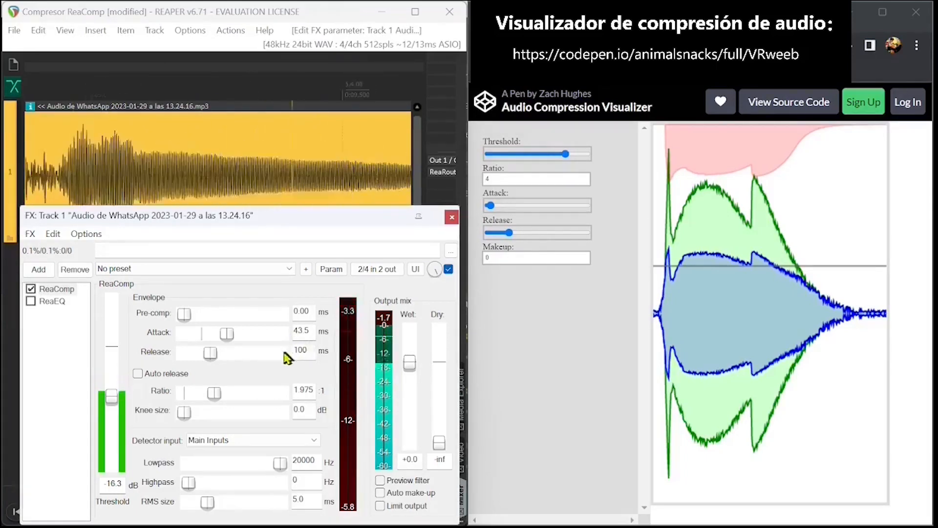
click(492, 217)
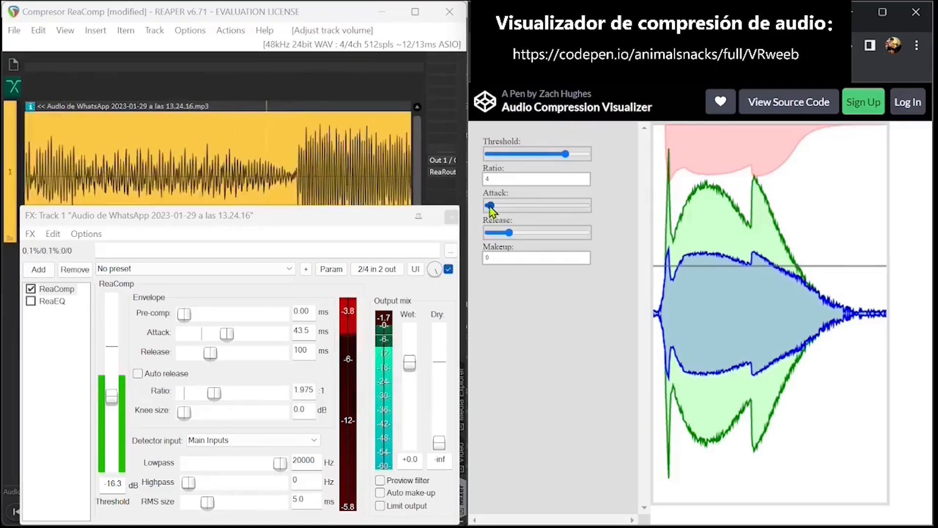
drag(490, 207, 507, 211)
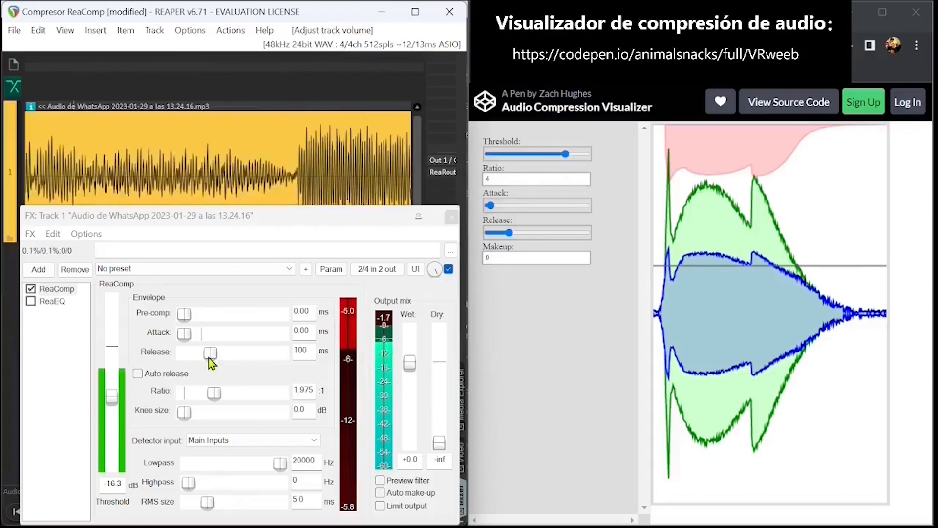
Try ReaComp release times of about 1820 ms and 0 ms, and move the visualizer's release to minimum and then maximum
drag(210, 357, 303, 366)
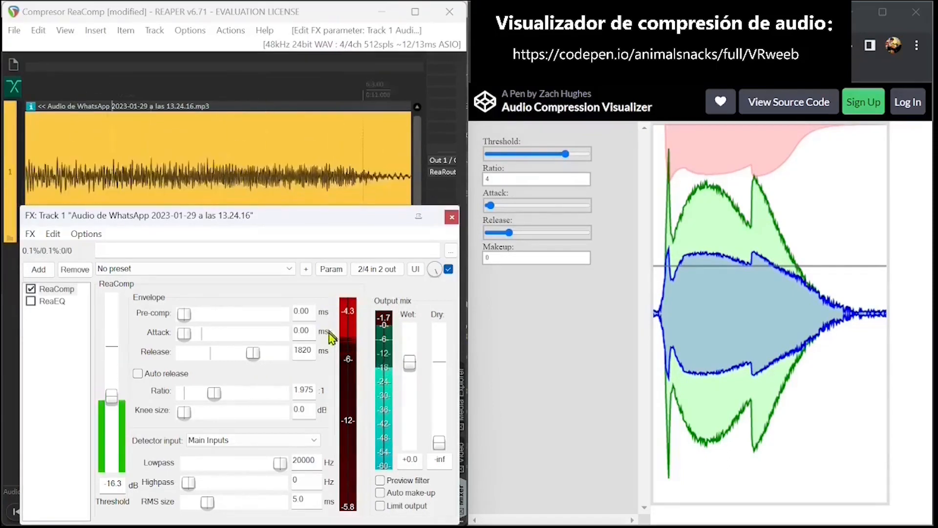
drag(254, 352, 163, 375)
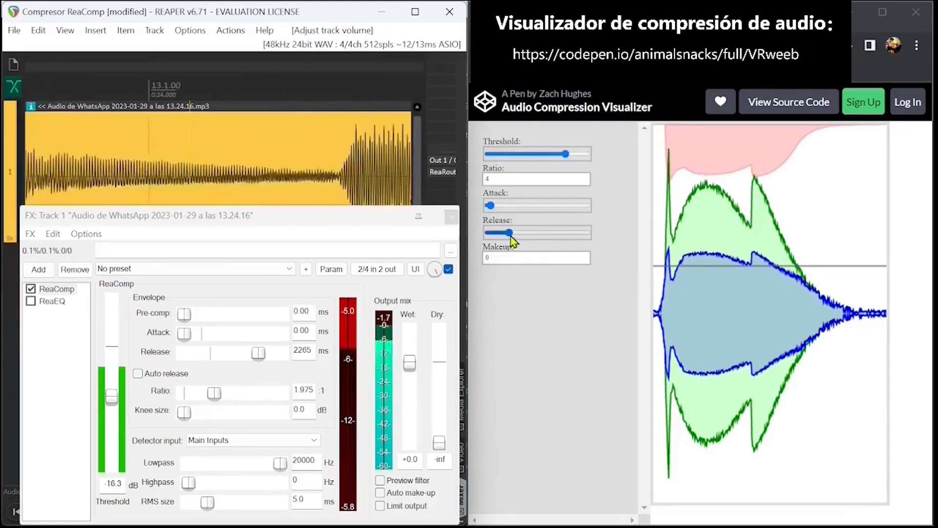
drag(510, 233, 474, 237)
drag(259, 354, 171, 373)
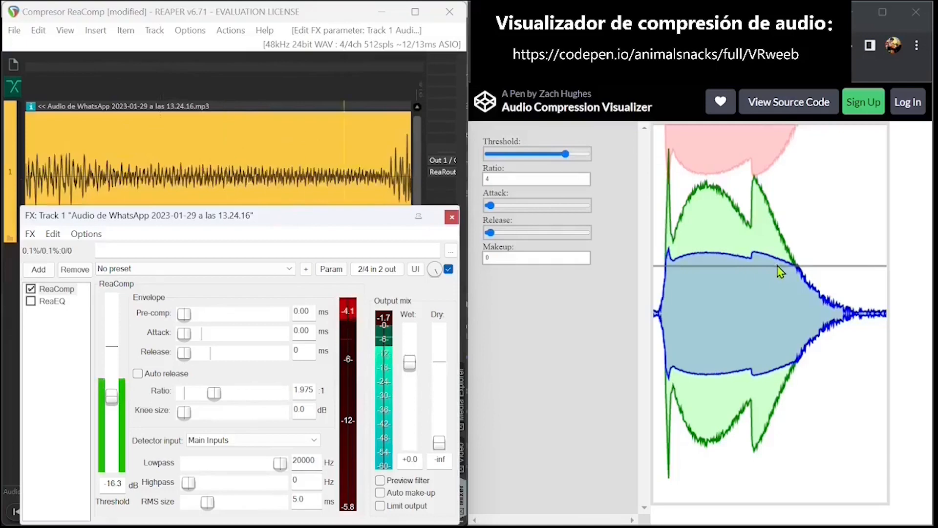
click(490, 236)
drag(491, 236, 624, 262)
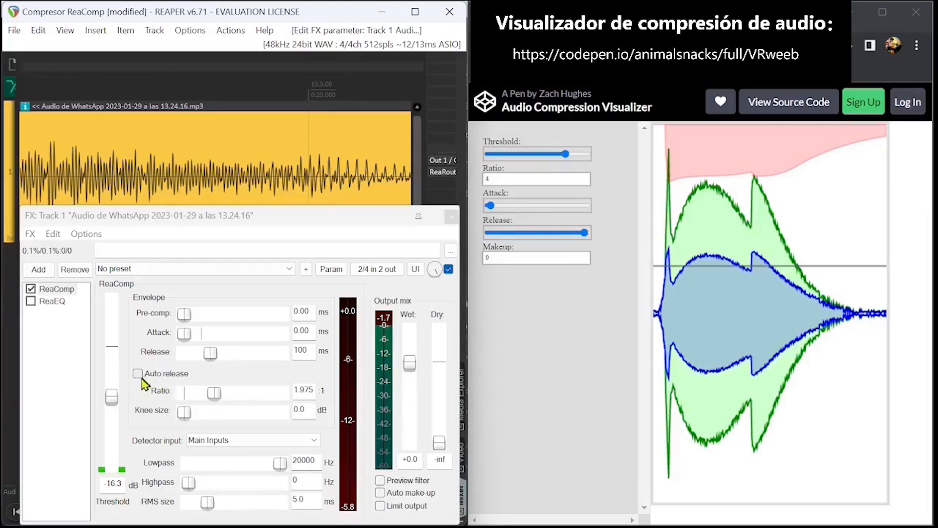
Turn ReaComp's auto release on and back off
click(138, 375)
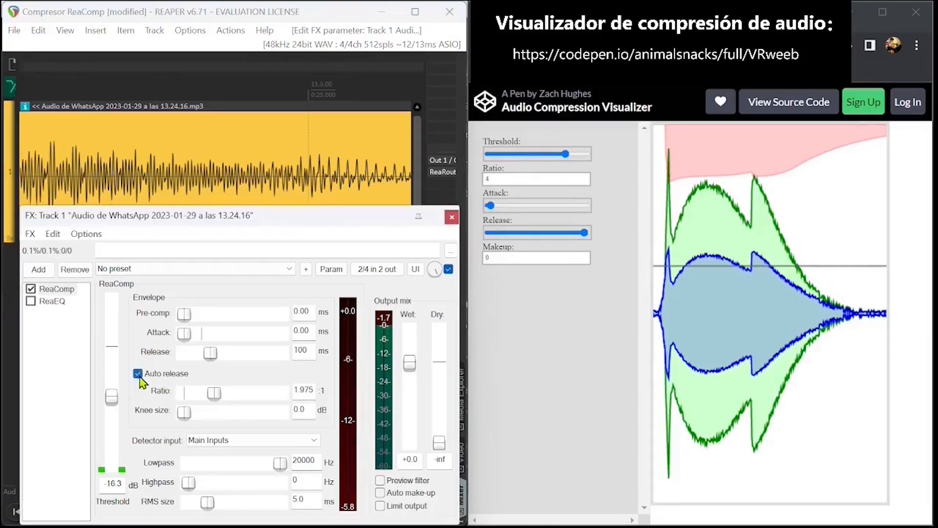
click(145, 377)
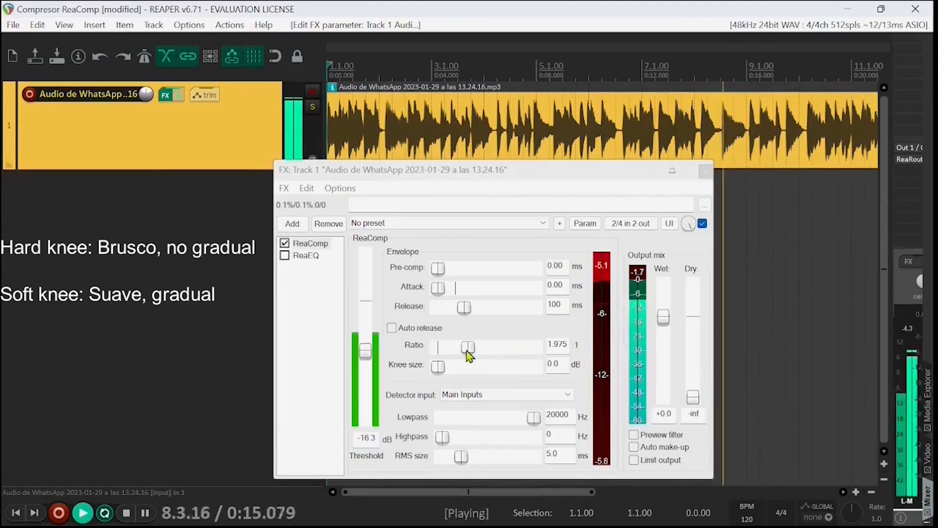
Raise ReaComp's ratio to 13.2:1 and its knee size to 24 dB during playback
drag(467, 357, 496, 363)
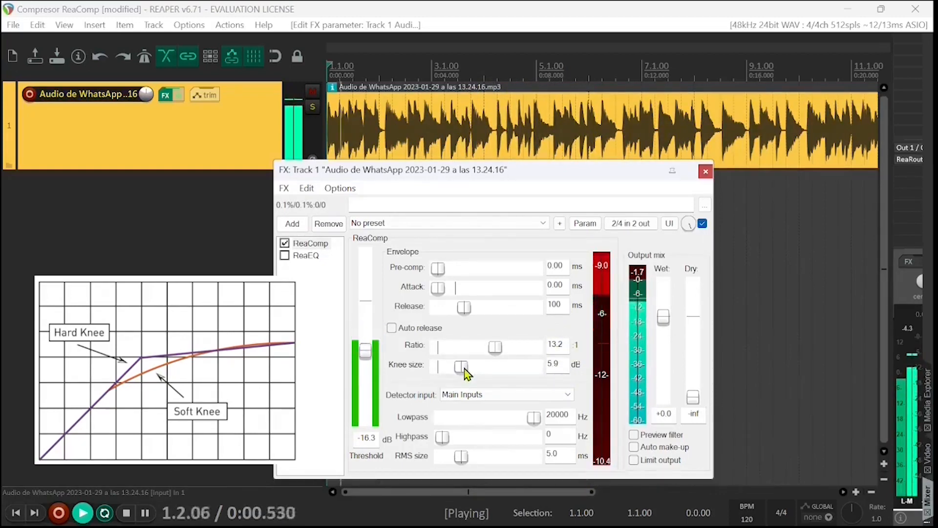
mouse_move(463, 370)
mouse_down()
mouse_move(447, 369)
mouse_move(468, 377)
mouse_up()
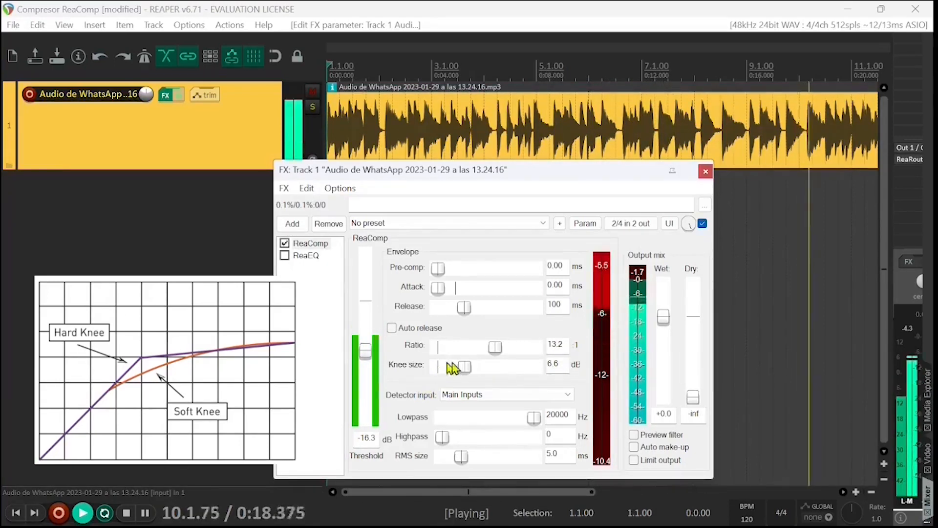
drag(465, 368, 541, 383)
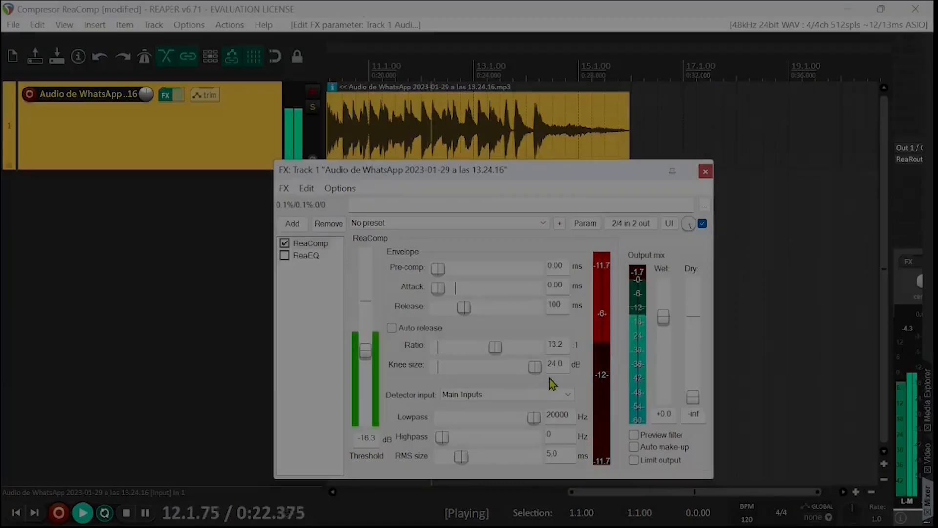